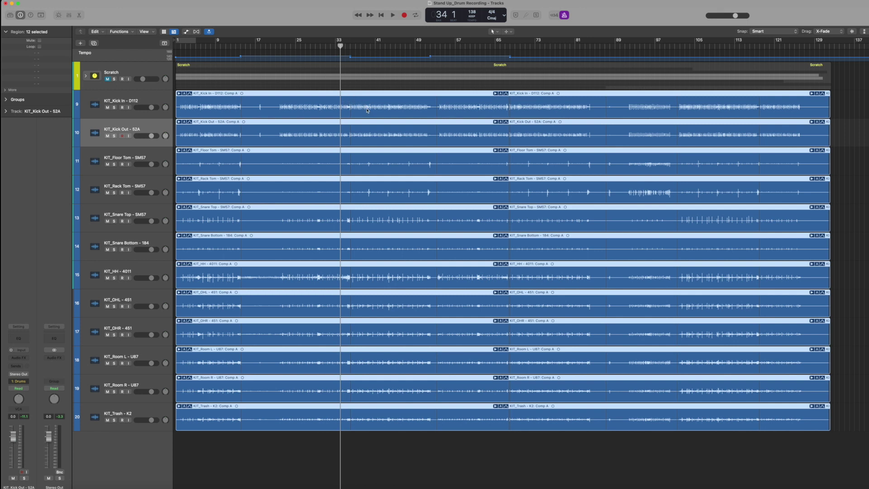
Expand the KIT_Kick In take folder, review its takes, and play the comp through the transition at bar 36.
click(179, 93)
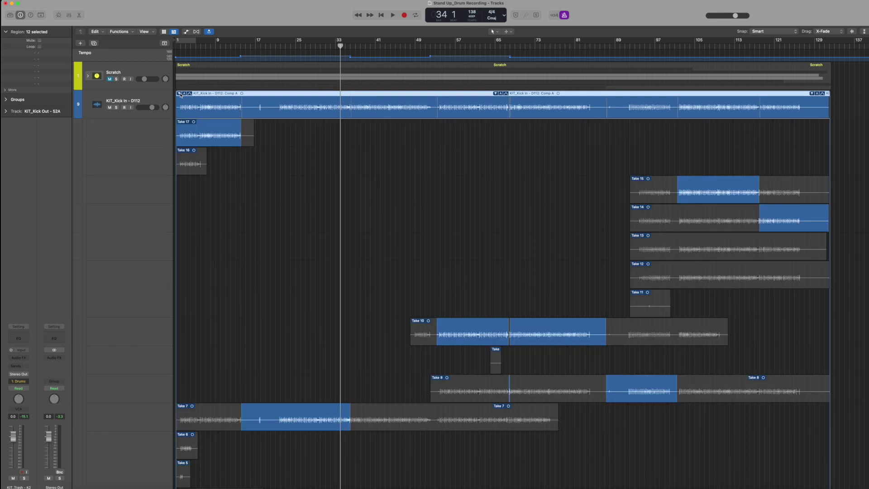
scroll(376, 292, down, 5)
scroll(404, 196, up, 8)
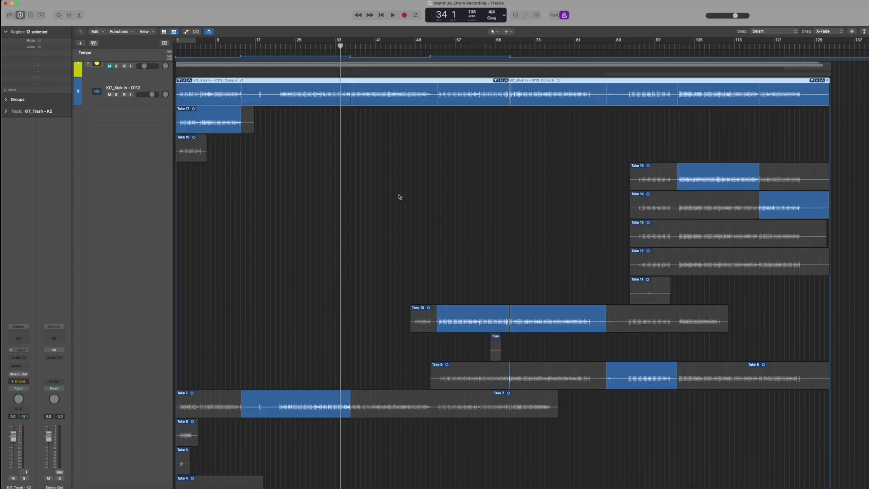
scroll(490, 283, down, 3)
scroll(490, 283, down, 1)
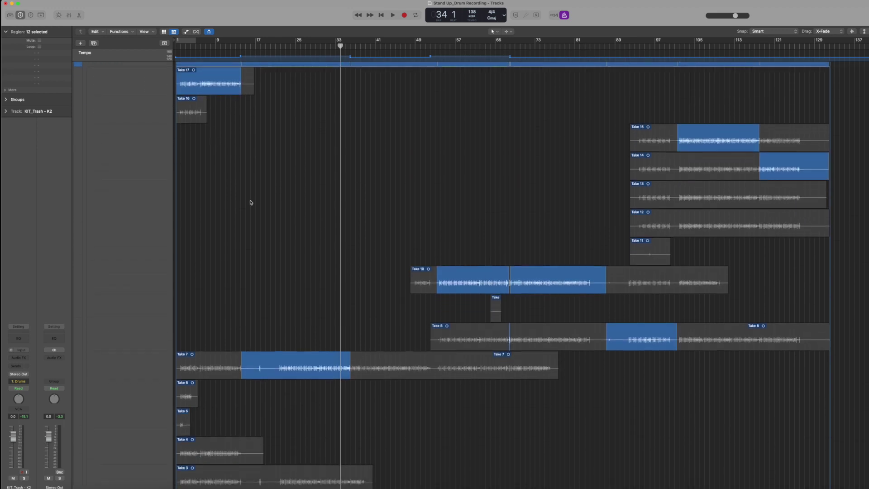
scroll(449, 225, down, 5)
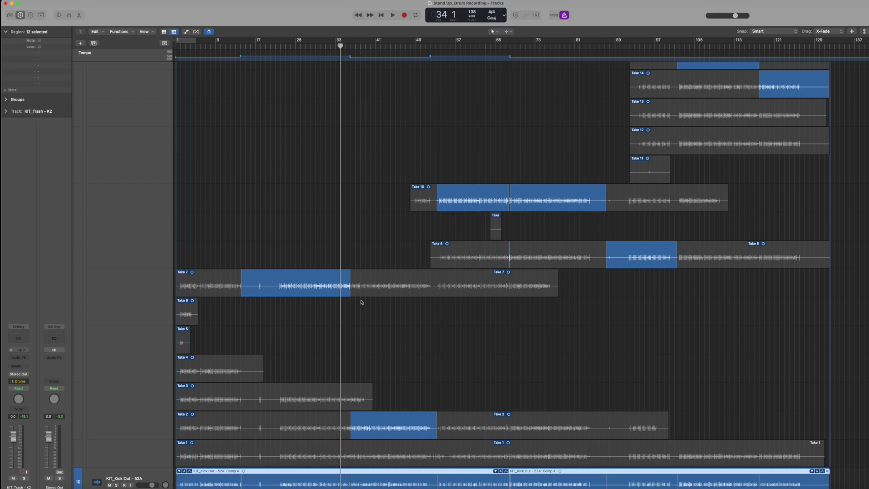
scroll(433, 256, down, 8)
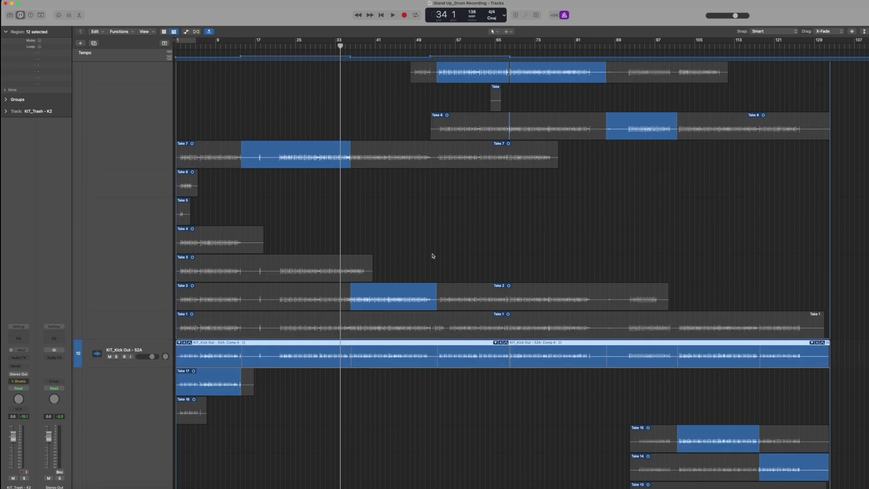
key(space)
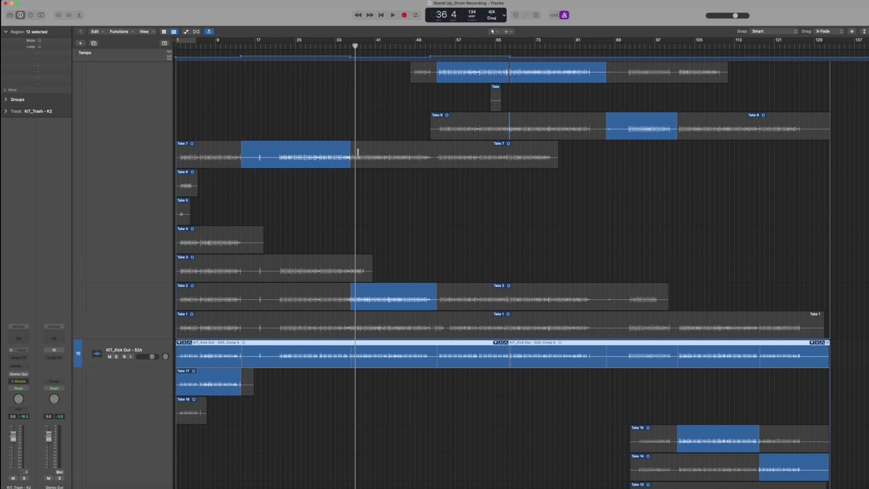
Shift the comp edit between Take 7 and Take 2 to just before the kick hit at bar 36, and play across it.
scroll(357, 152, up, 10)
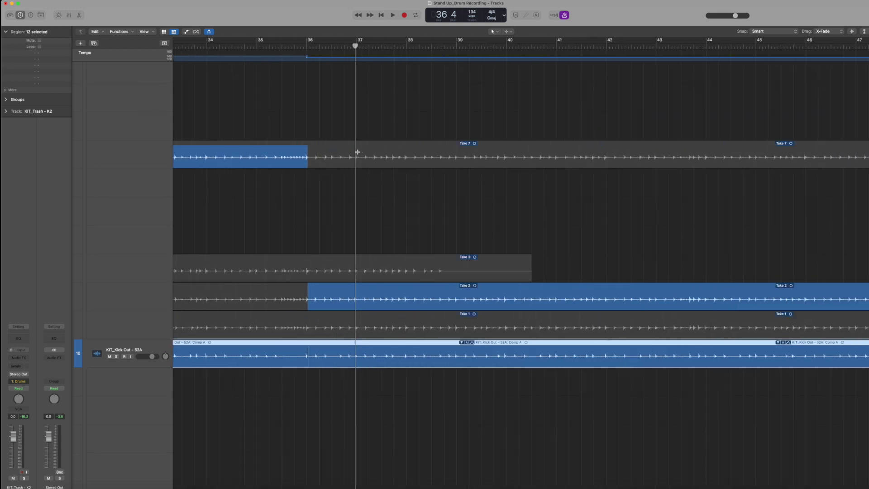
scroll(358, 152, up, 5)
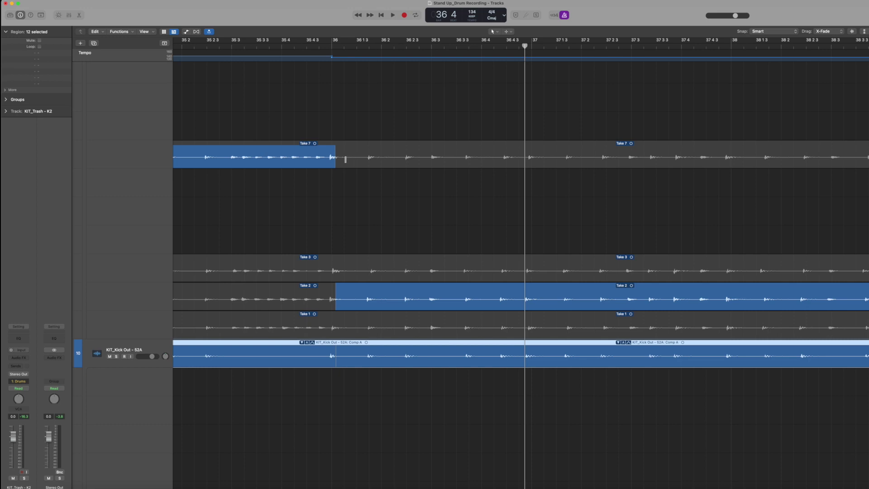
scroll(345, 160, up, 3)
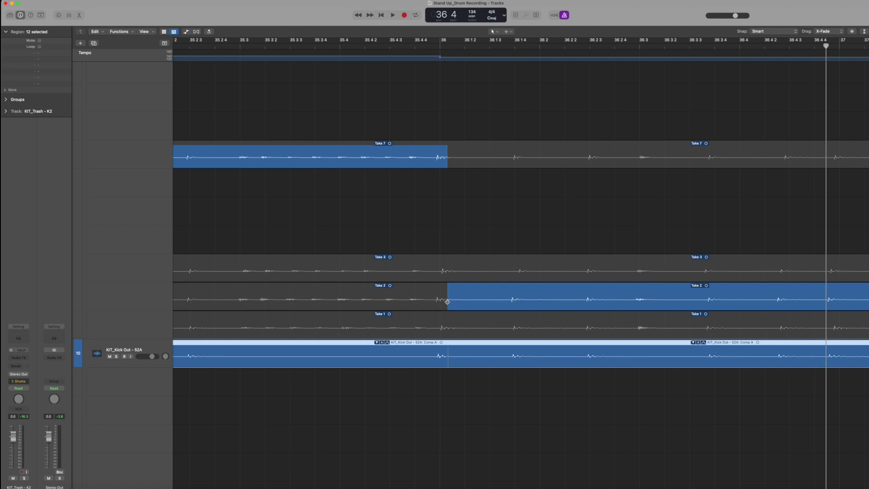
drag(446, 302, 434, 308)
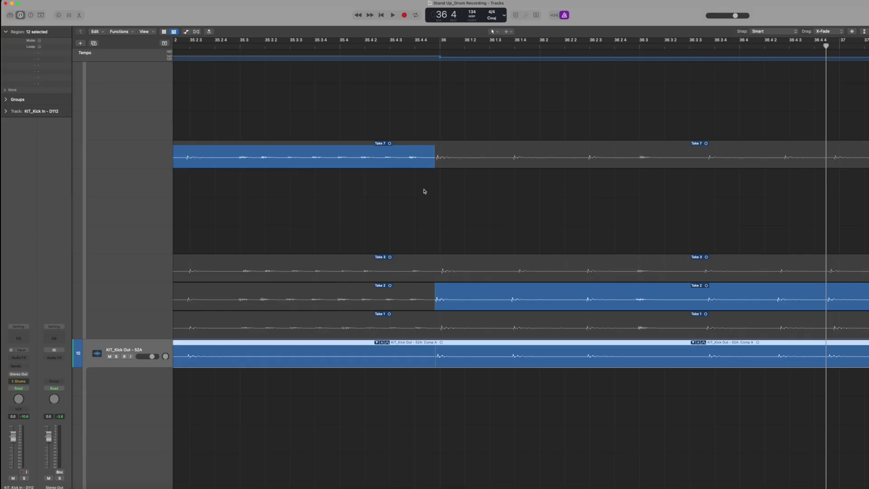
scroll(424, 191, down, 10)
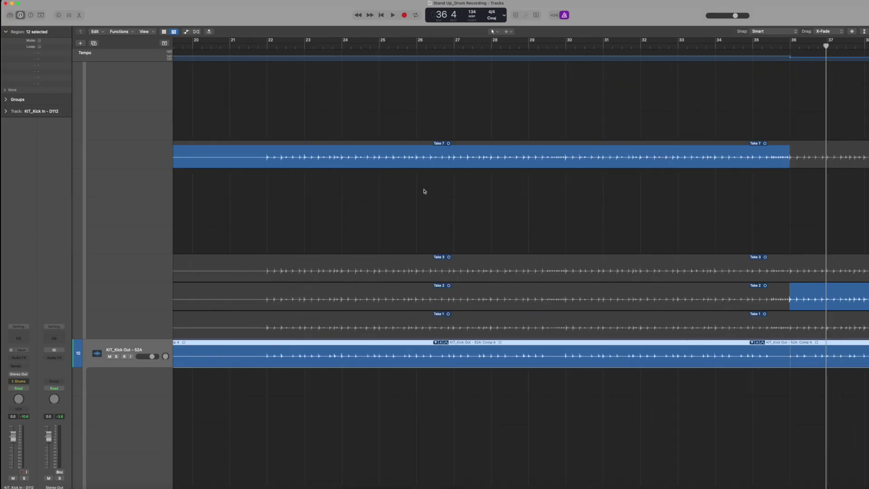
click(692, 40)
key(space)
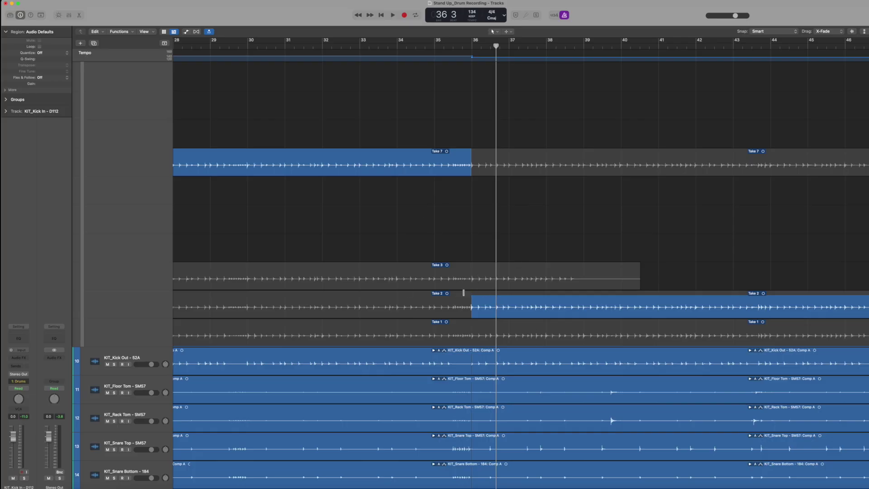
Check the group assignment of the drum channels in the Mixer and expand the Drums group's settings in the inspector.
scroll(471, 375, down, 3)
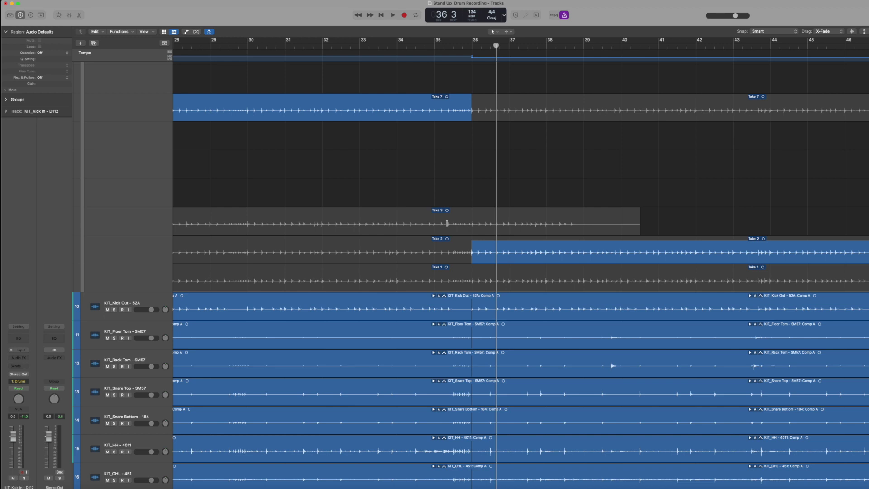
key(x)
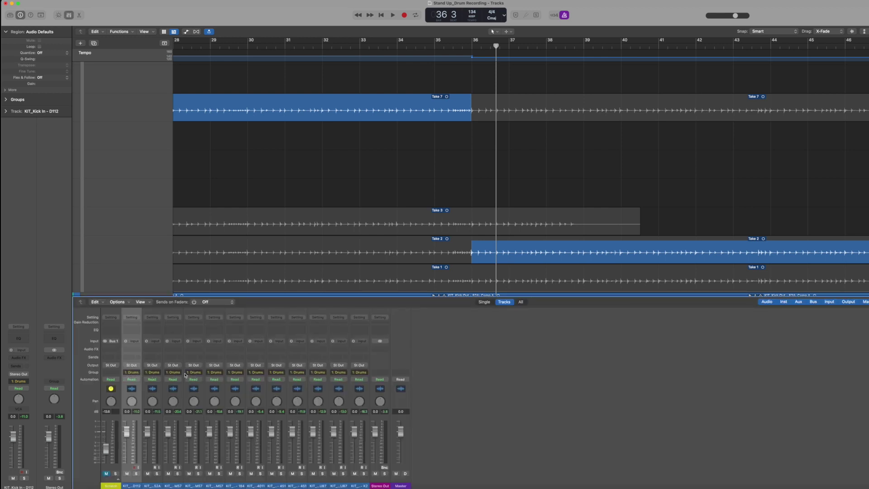
click(132, 372)
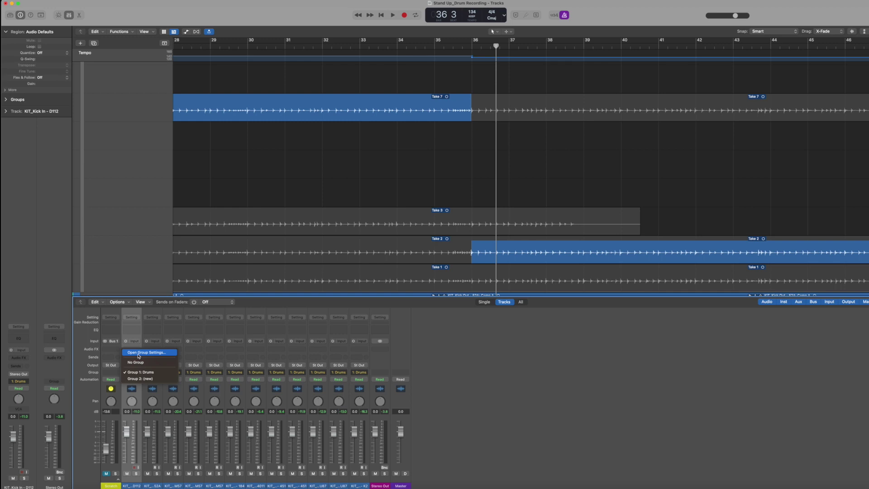
click(44, 162)
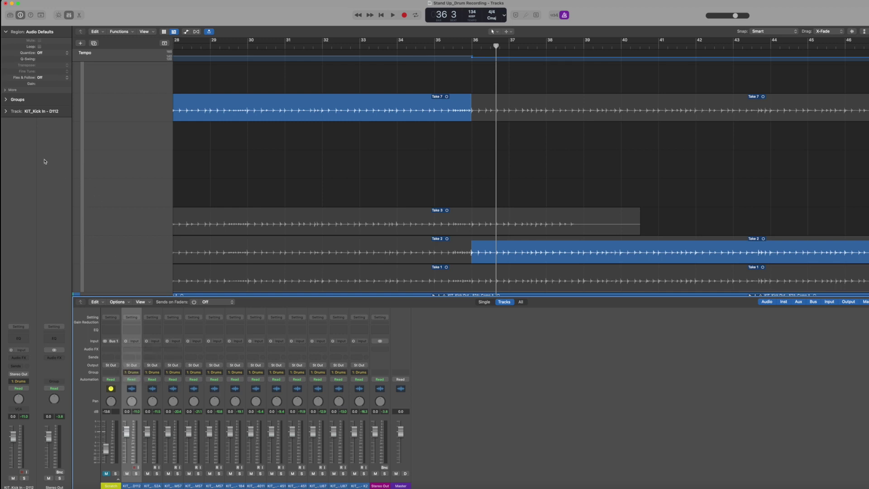
click(6, 100)
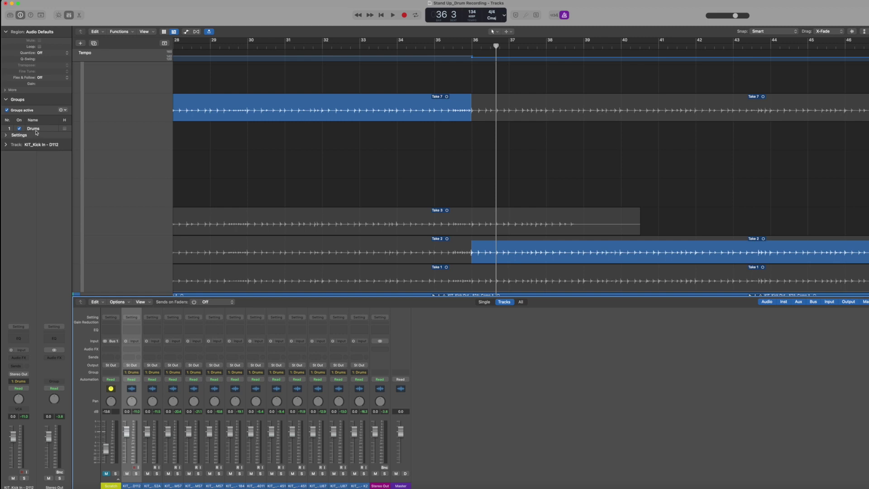
click(6, 136)
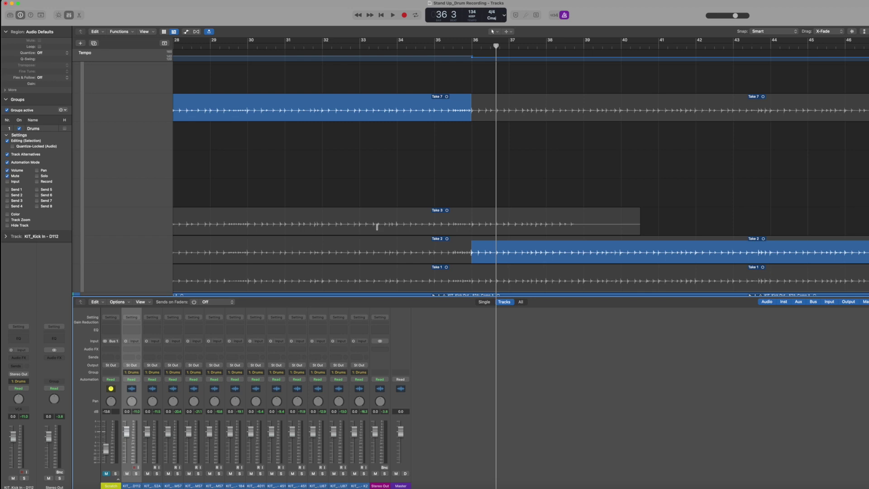
key(x)
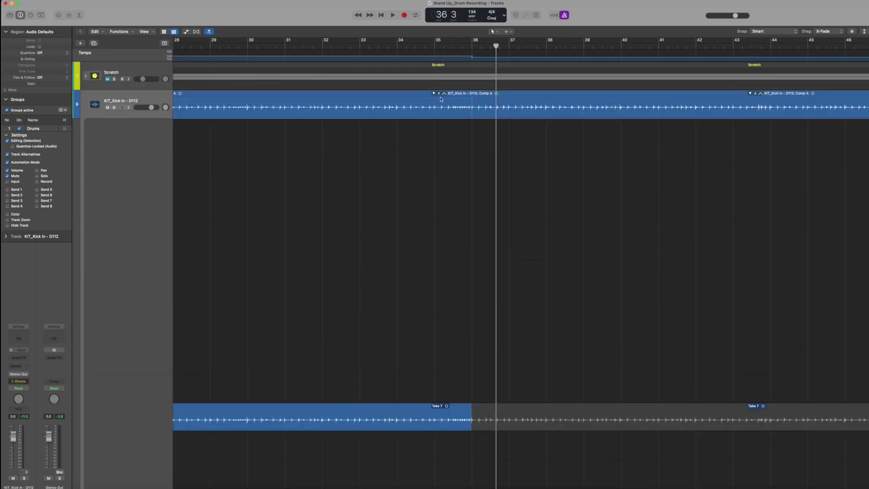
Collapse the drum take folders and flatten and merge Comp A on the grouped drum tracks.
click(433, 94)
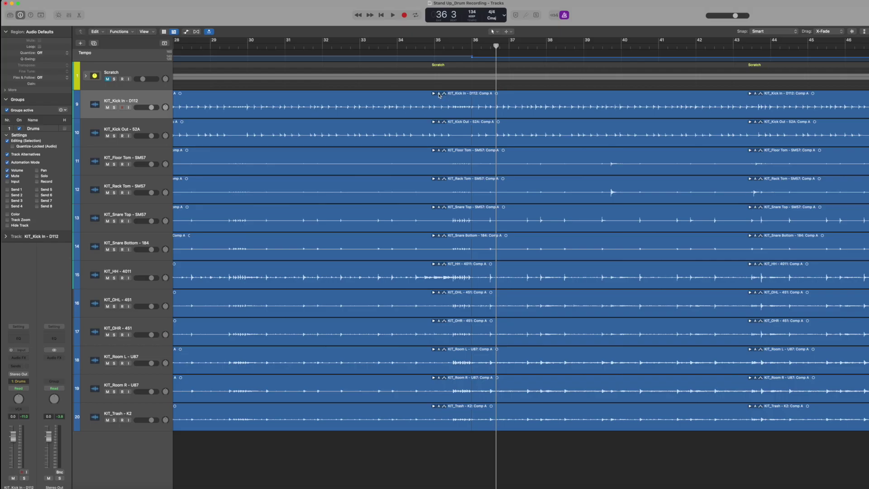
click(439, 95)
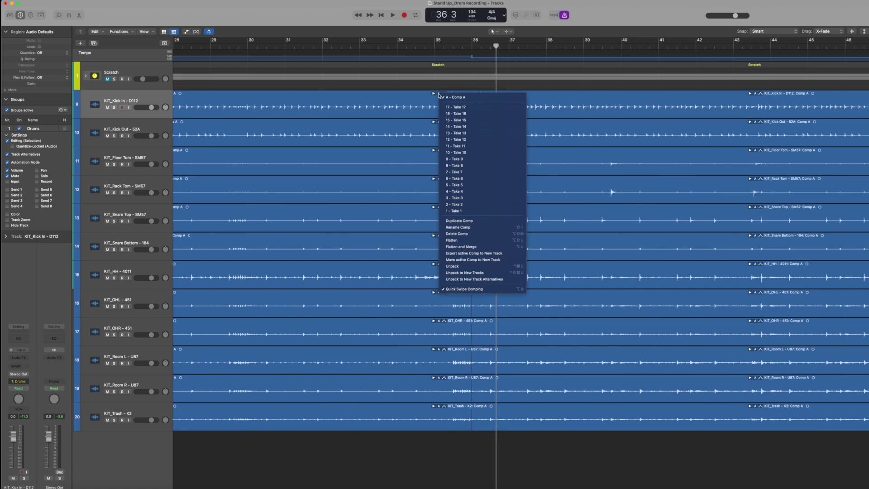
click(478, 247)
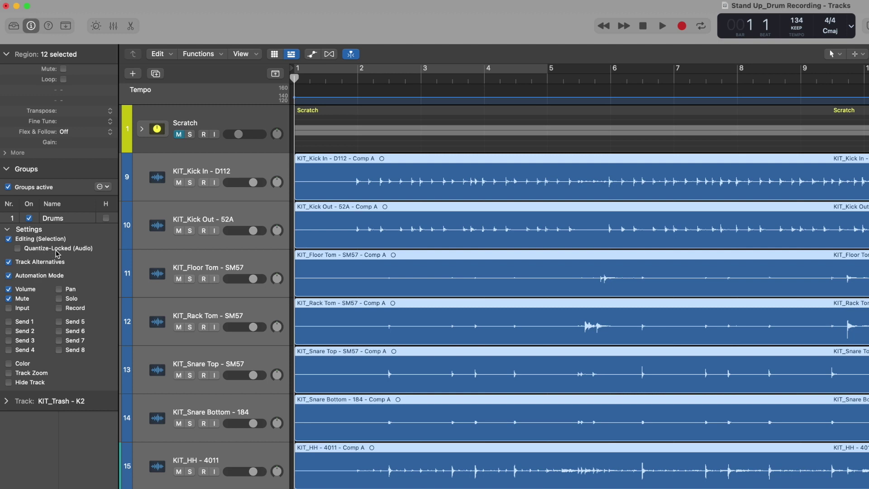
Enable Quantize-Locked (Audio) for the Drums group and turn on Flex in Slicing mode for the drum tracks.
click(18, 248)
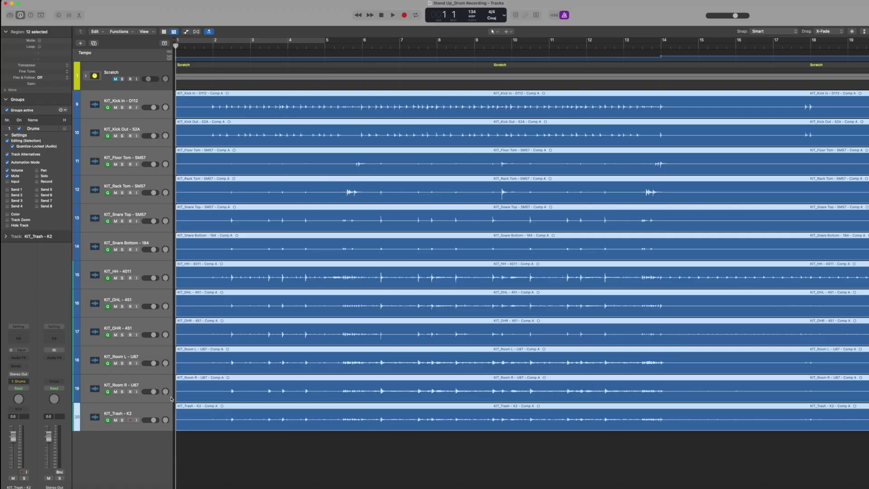
click(196, 32)
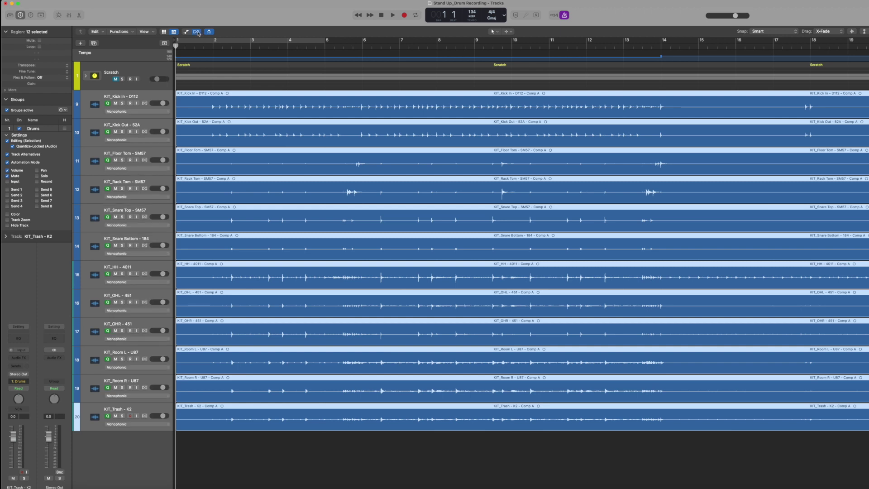
click(145, 104)
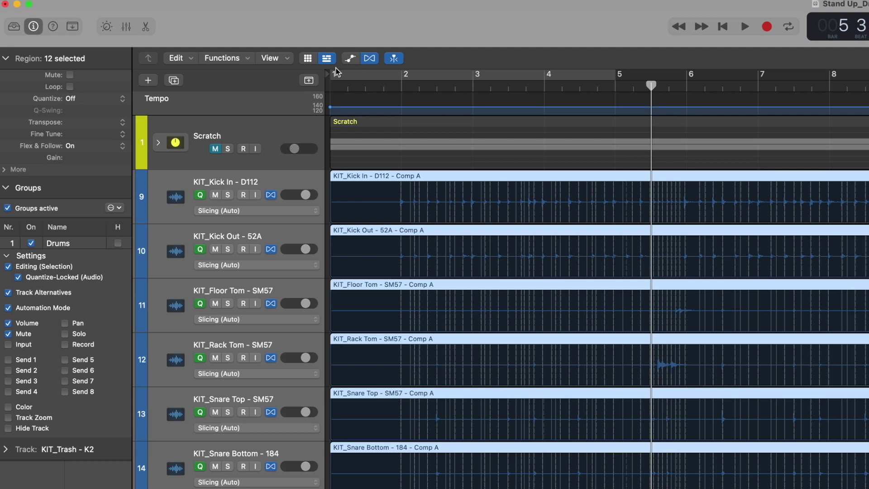
Quantize the 12 selected drum regions to 1/8 Note.
click(91, 101)
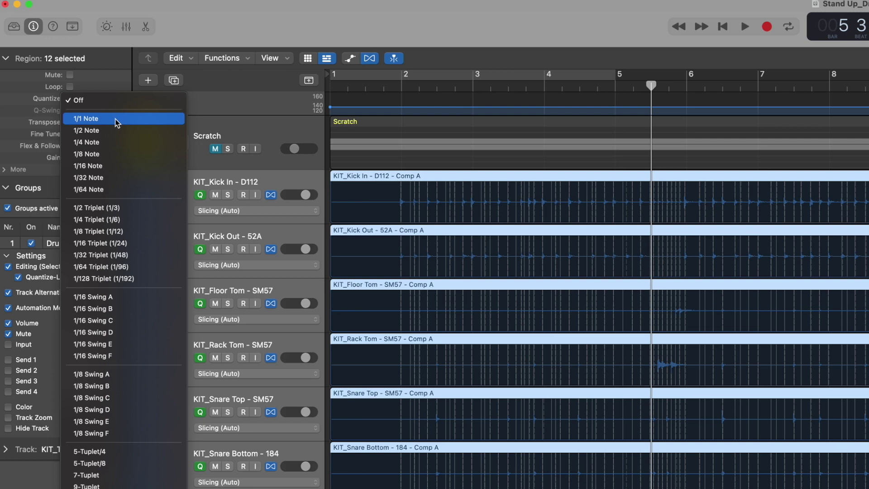
click(116, 156)
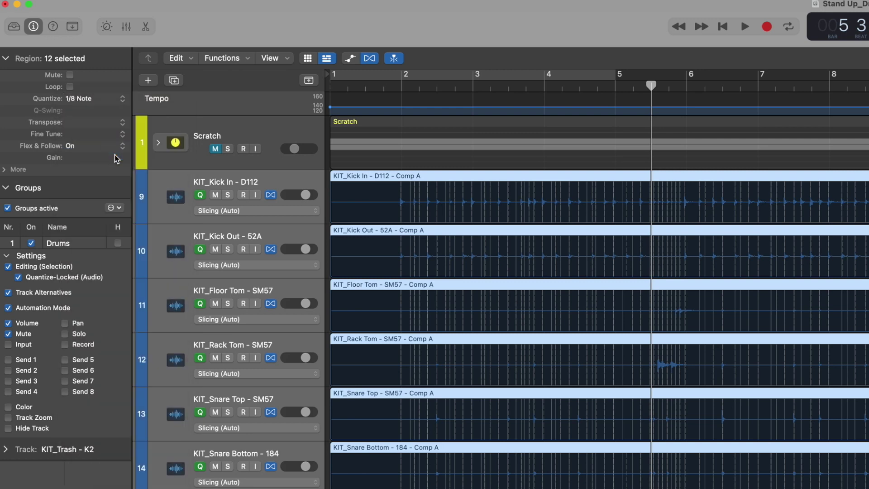
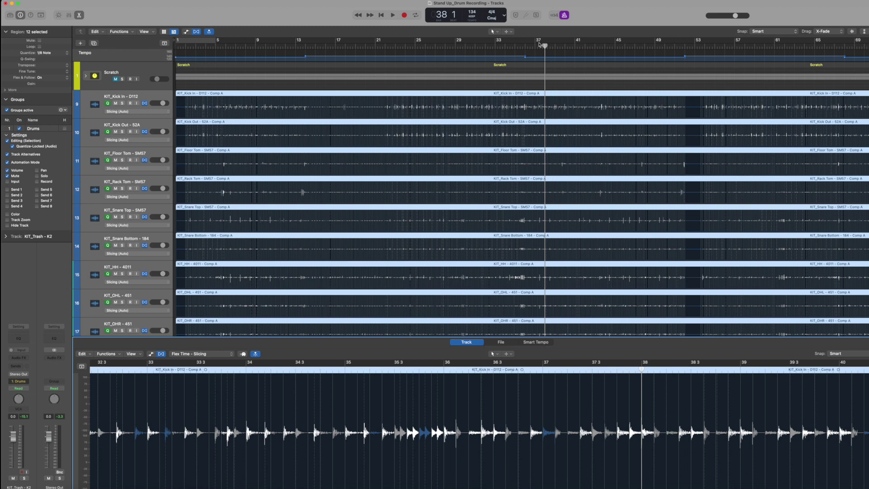
Remove the Kick In flex markers on the misplaced off-beat hits after 36, 36 3, 37 and 38, and play back the passage.
click(526, 46)
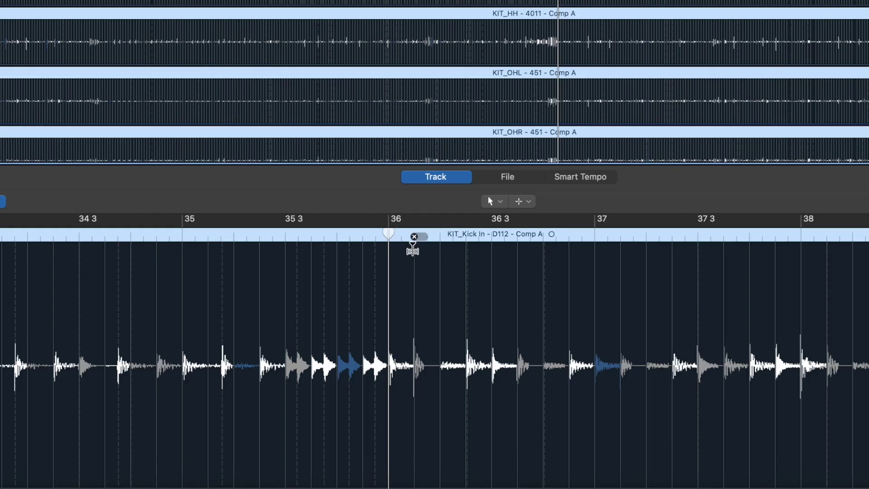
click(414, 236)
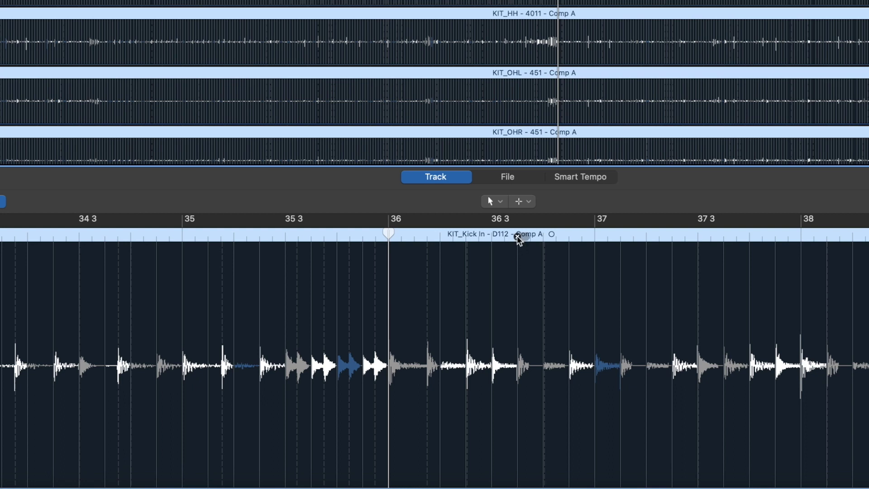
drag(519, 236, 538, 236)
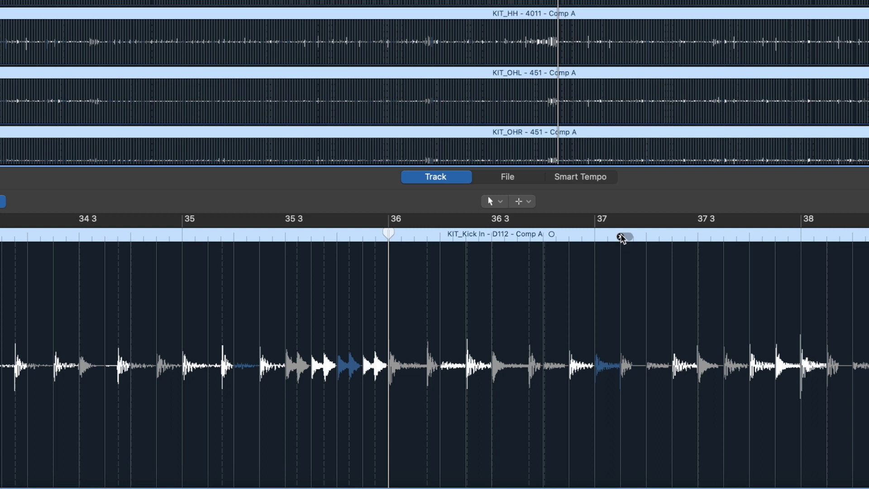
drag(620, 237, 646, 237)
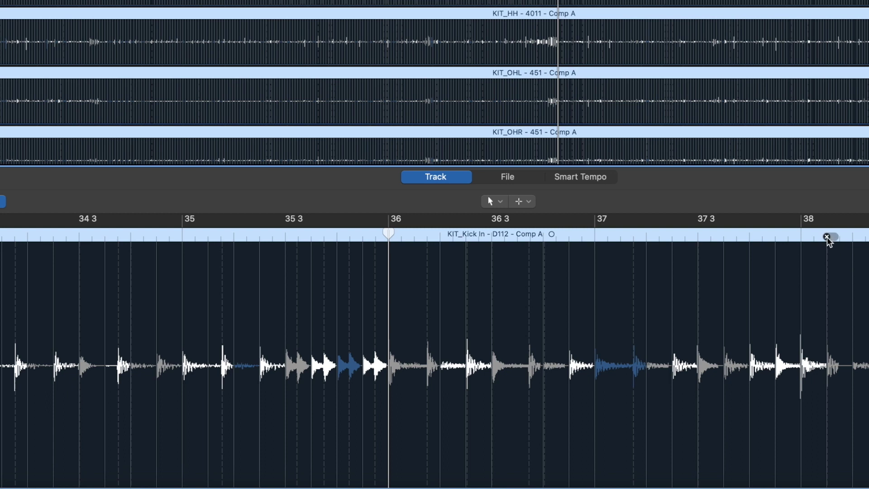
drag(831, 240, 840, 239)
key(space)
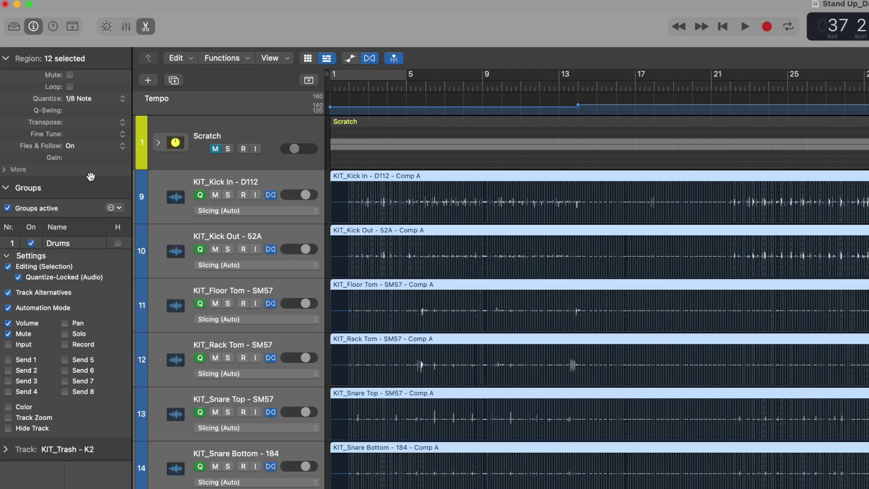
Reveal the additional region parameters and set the selected drum regions' Q-Strength to 83%.
click(6, 170)
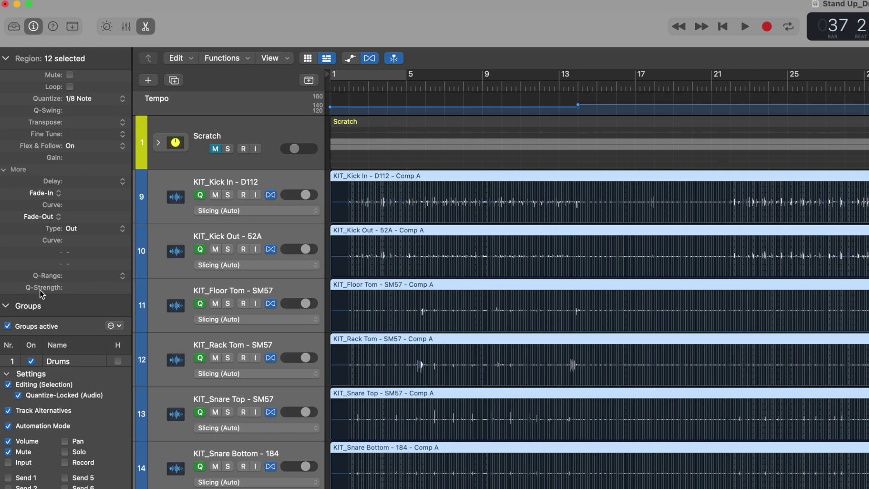
drag(77, 294, 78, 328)
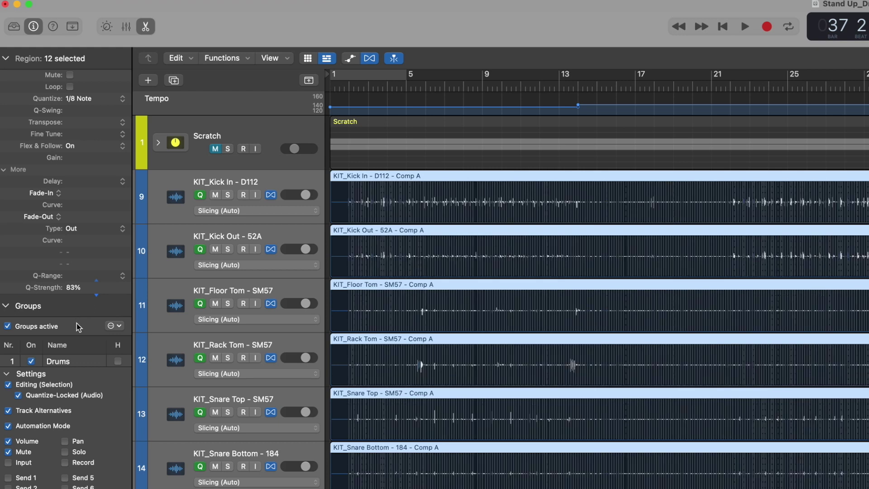